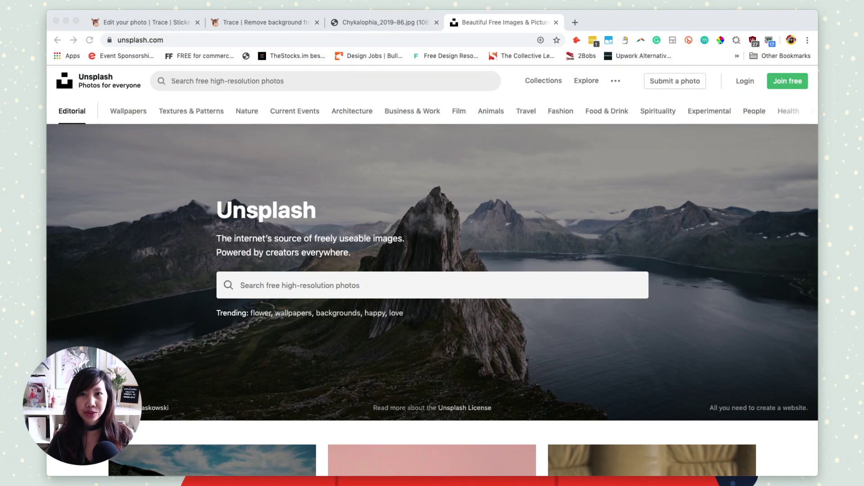
Review the original portrait photo, then reopen the portrait's Trace background-removal editor
left_click(604, 19)
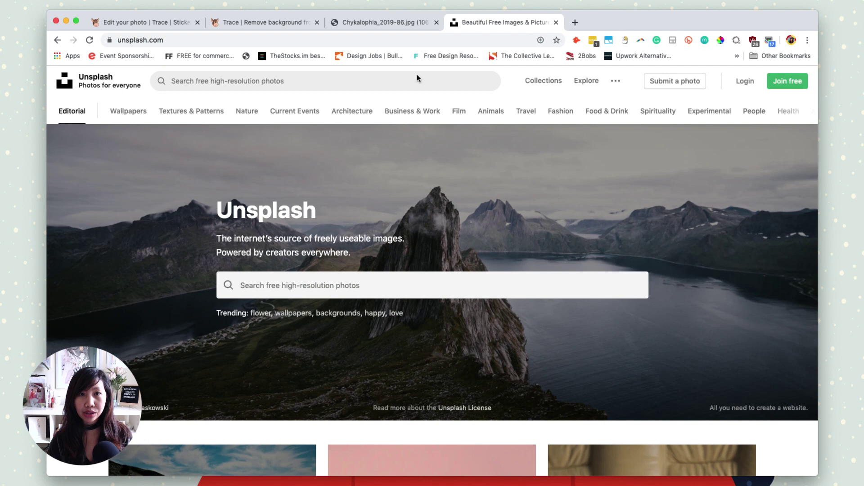
left_click(388, 24)
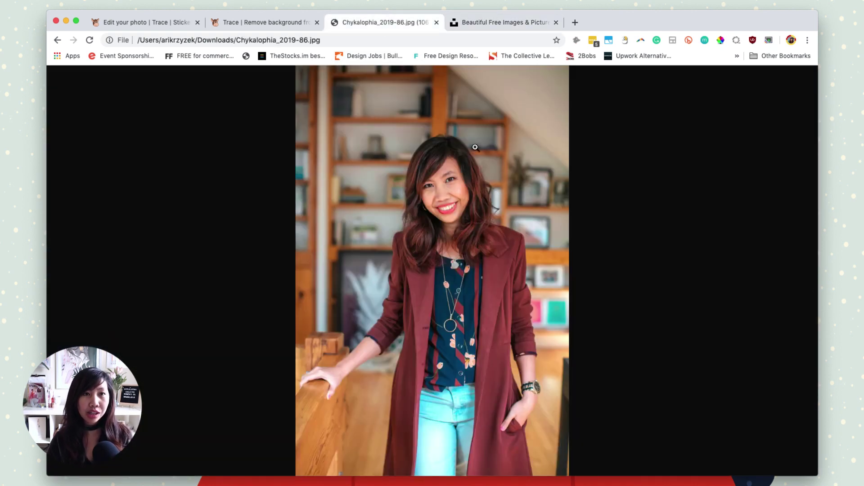
left_click(274, 24)
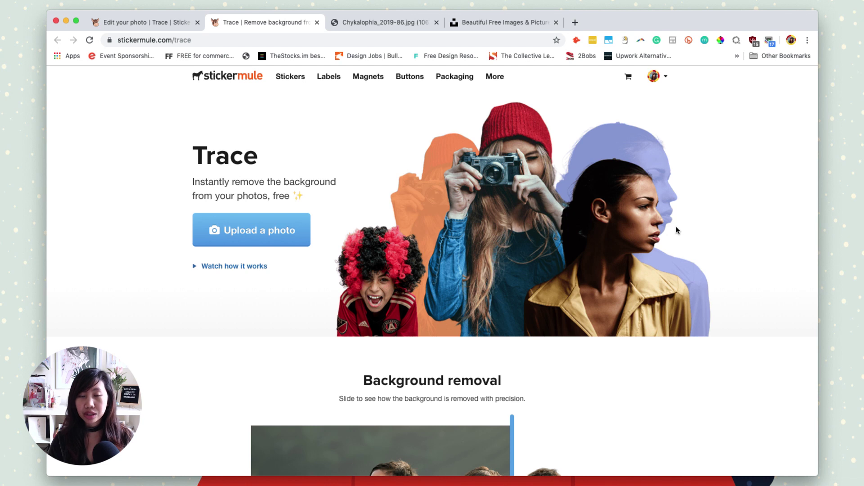
left_click(166, 28)
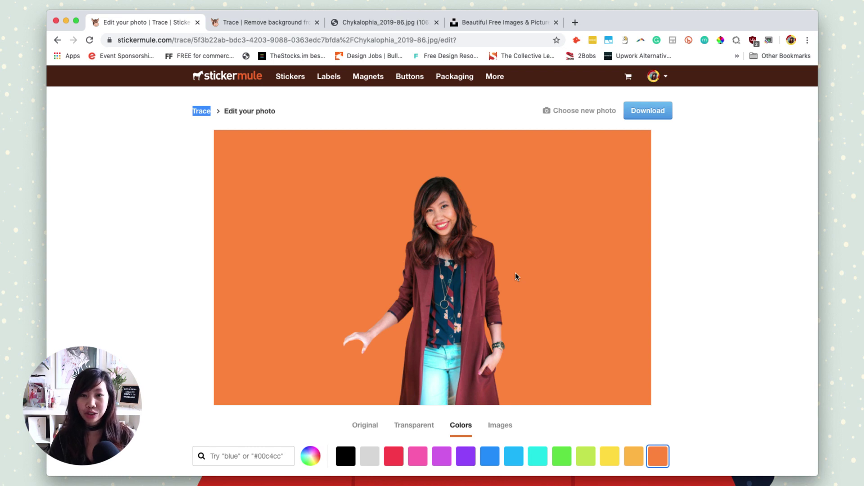
Put the cut-out portrait on a transparent background in place of the solid orange
scroll(617, 303, "down", 1)
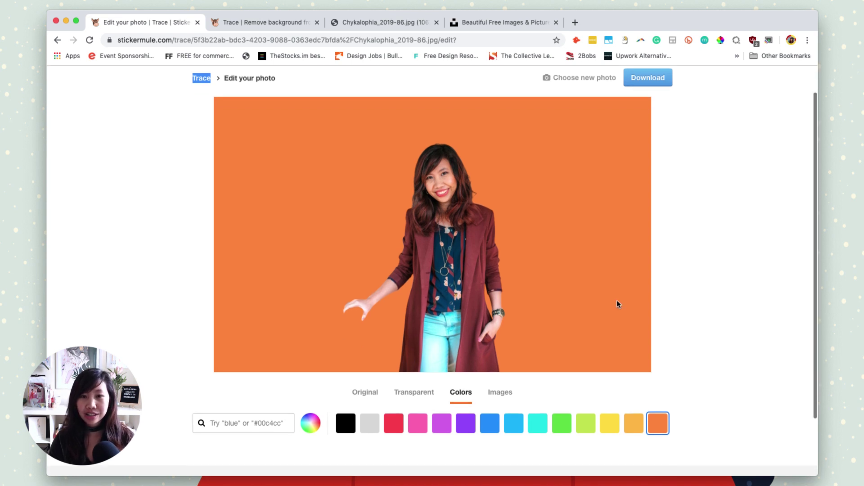
left_click(429, 395)
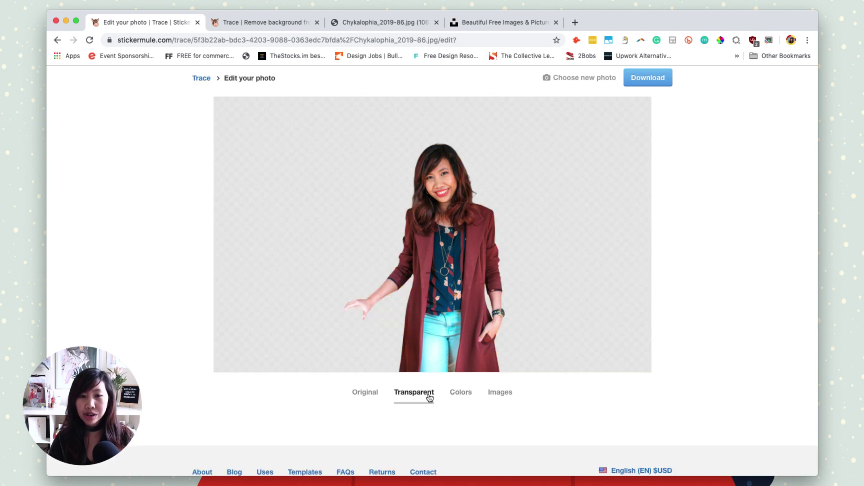
Compare the Colors, Images, Original and Transparent background views for the portrait
left_click(460, 395)
left_click(506, 395)
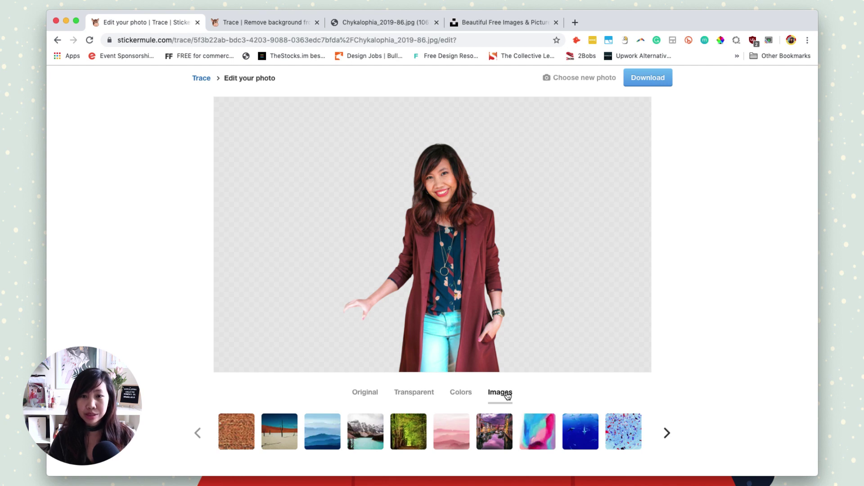
left_click(371, 397)
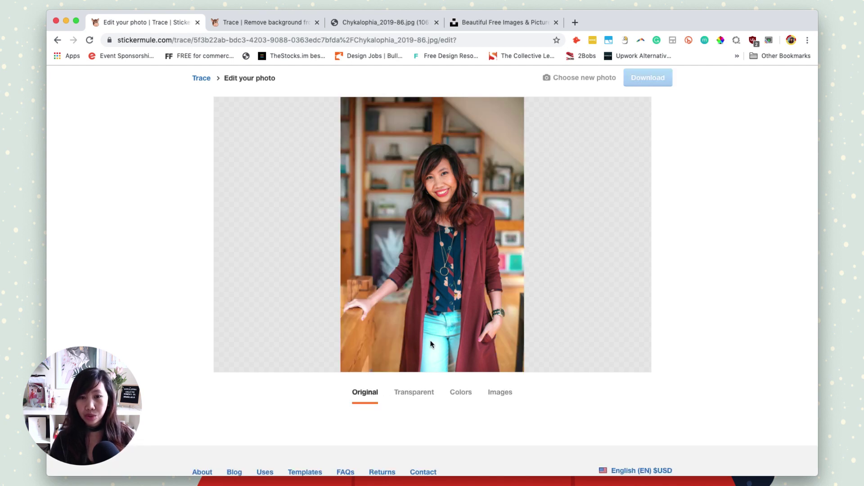
left_click(420, 395)
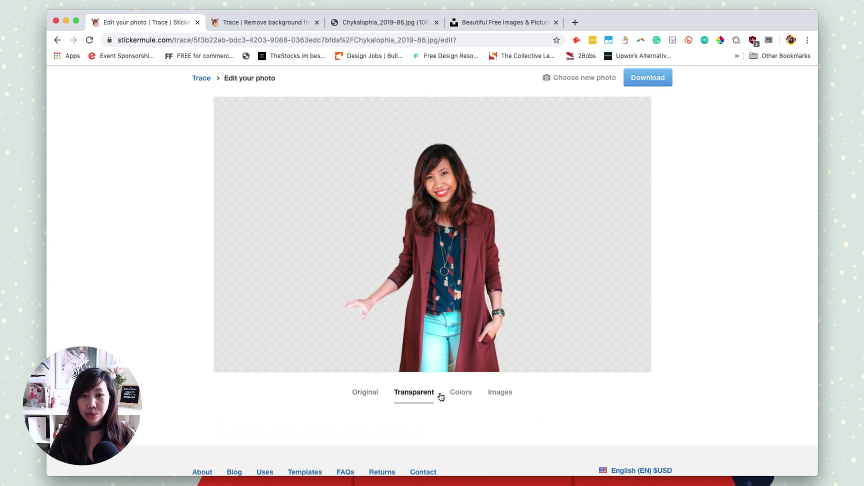
Try purple, blue and light blue solid colour backgrounds behind the portrait
left_click(468, 396)
left_click(465, 423)
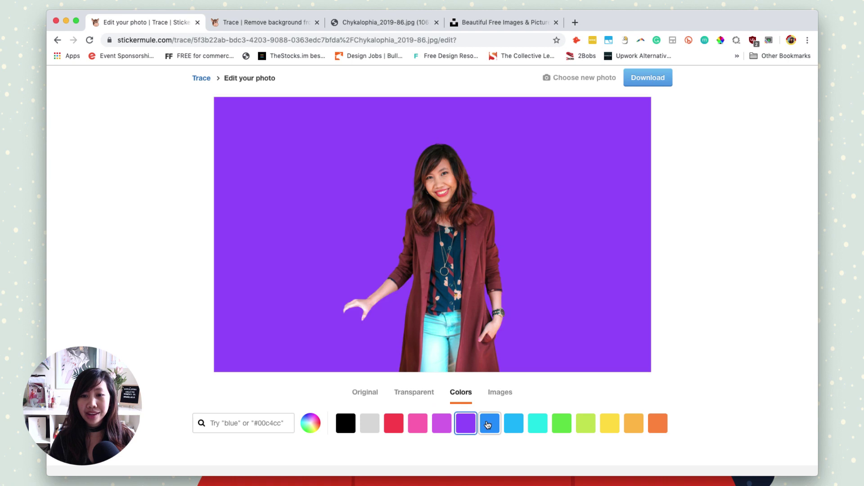
left_click(490, 423)
left_click(514, 424)
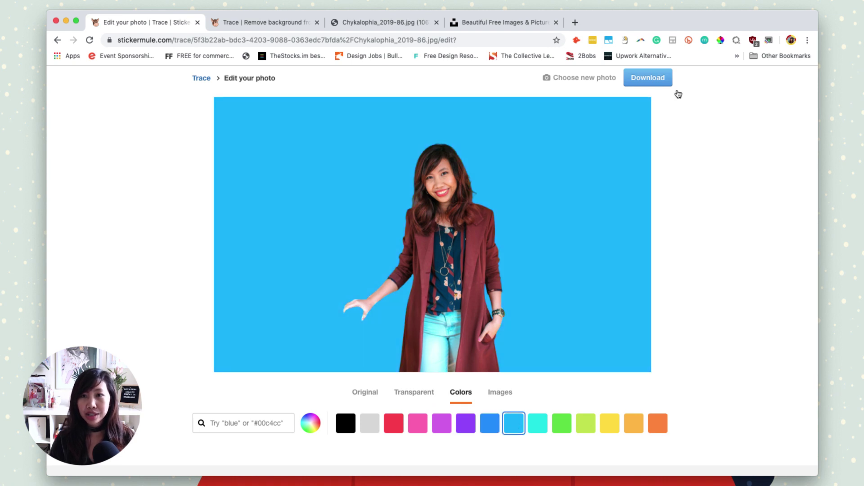
Try forest, pink mountains, Venice canal, paint and ocean images, settling on confetti before going to Unsplash
left_click(507, 394)
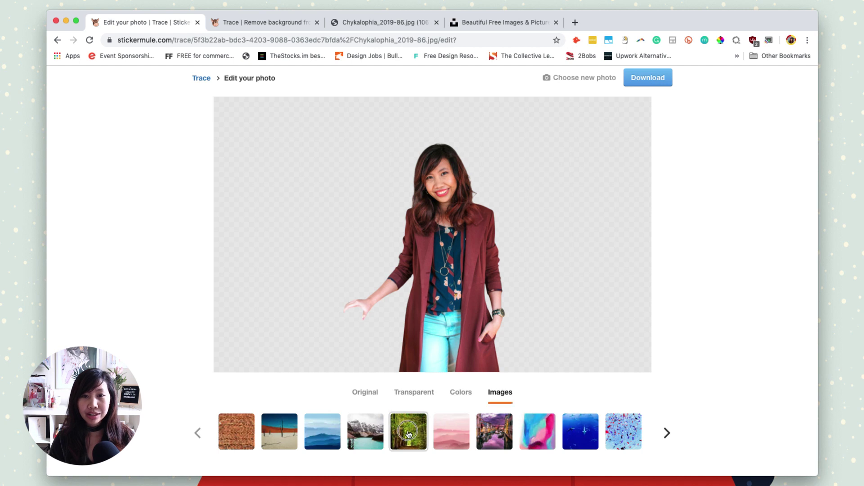
left_click(407, 430)
left_click(447, 437)
left_click(489, 437)
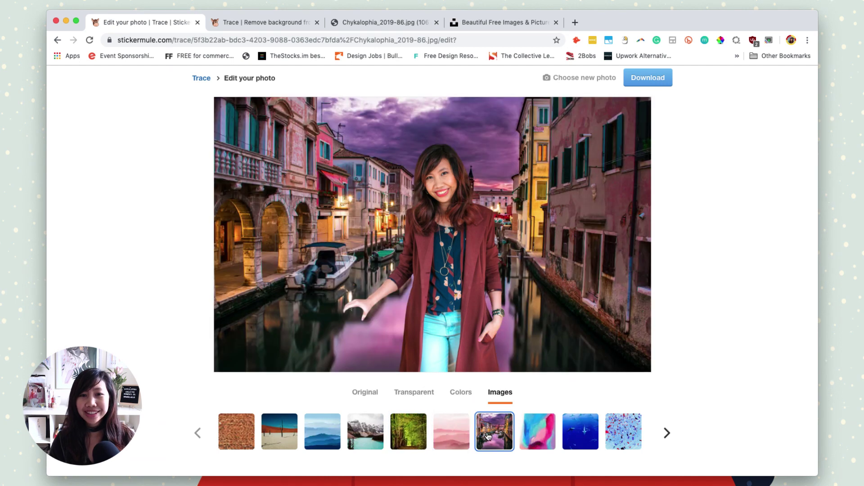
left_click(537, 436)
left_click(580, 435)
left_click(630, 436)
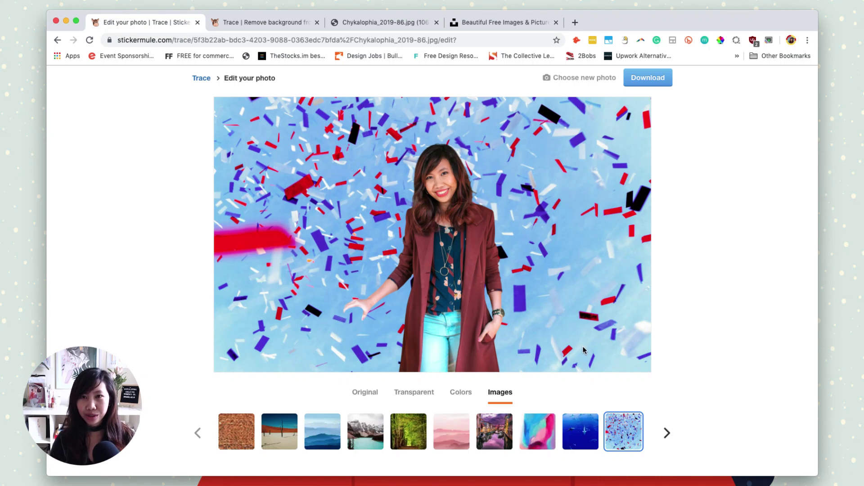
left_click(477, 23)
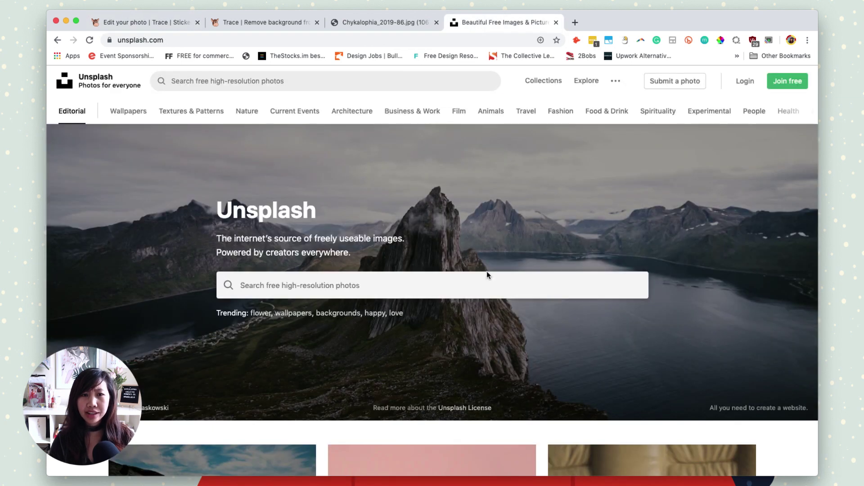
Download the Unsplash photo of a family unpacking a cardboard box and dismiss the thanks popup
scroll(486, 275, "down", 2)
scroll(481, 277, "down", 5)
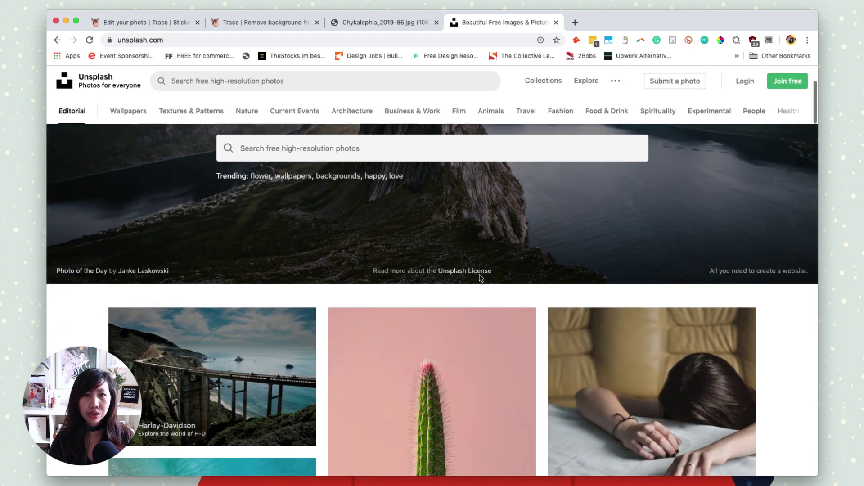
scroll(480, 275, "down", 15)
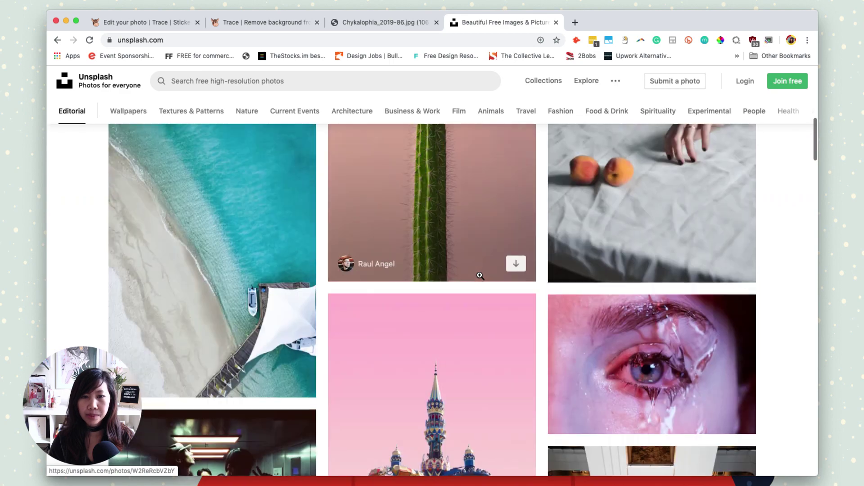
scroll(479, 275, "down", 4)
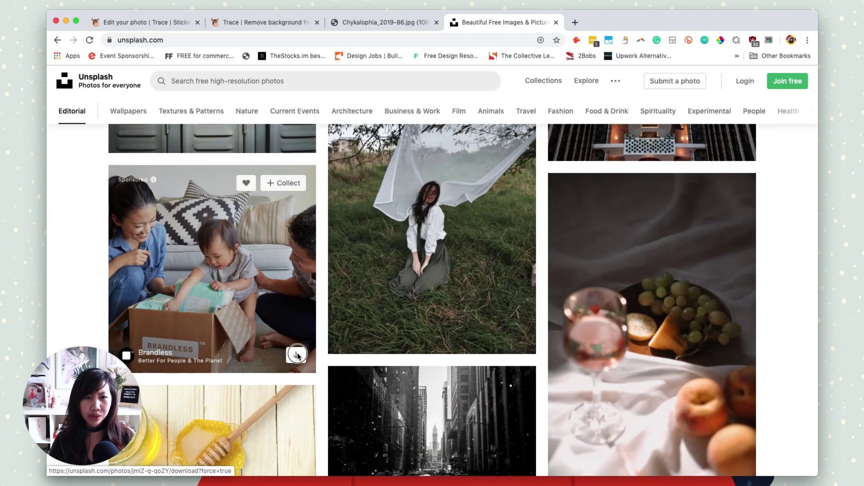
left_click(297, 355)
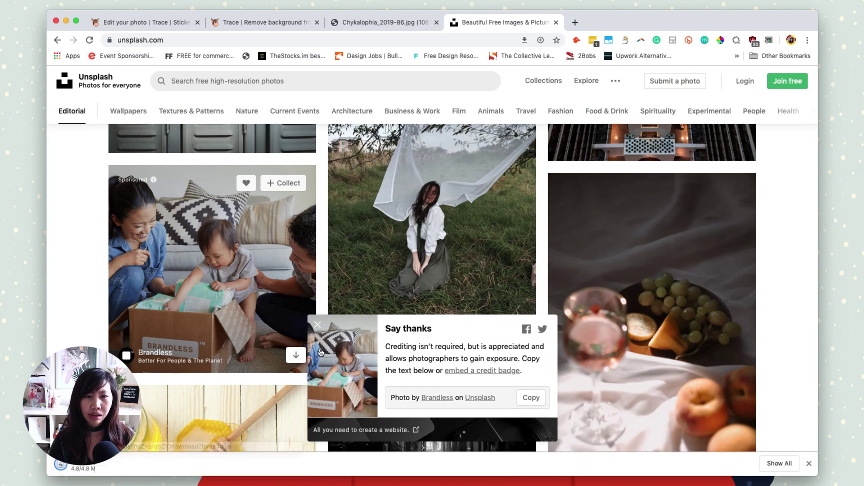
left_click(321, 324)
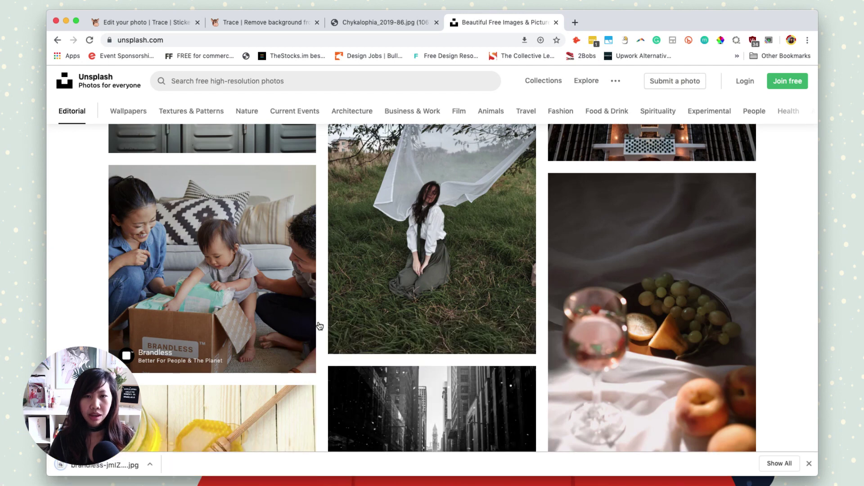
left_click(164, 24)
Upload brandless-jmlZ-q-qoZY-unsplash.jpg from Downloads as the new photo in Trace
scroll(509, 159, "up", 2)
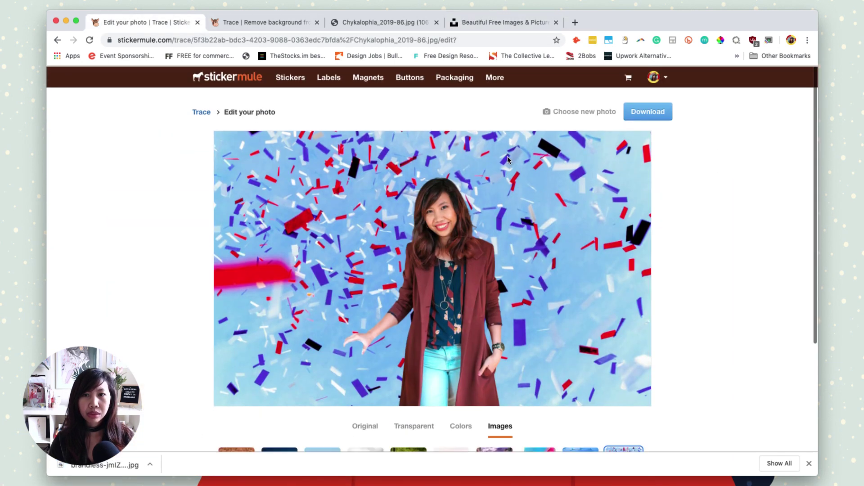
left_click(600, 113)
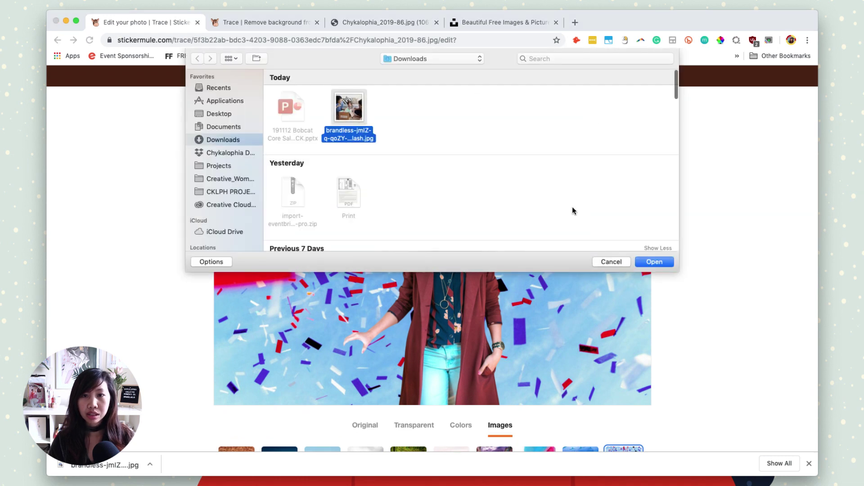
left_click(652, 261)
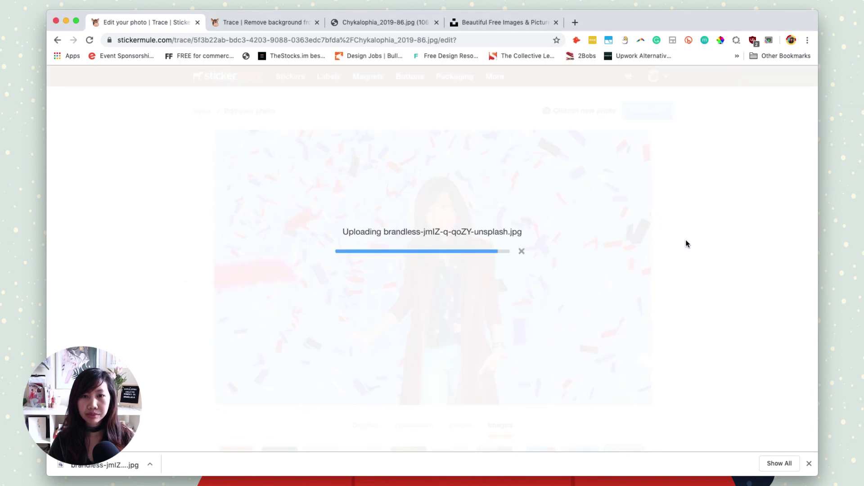